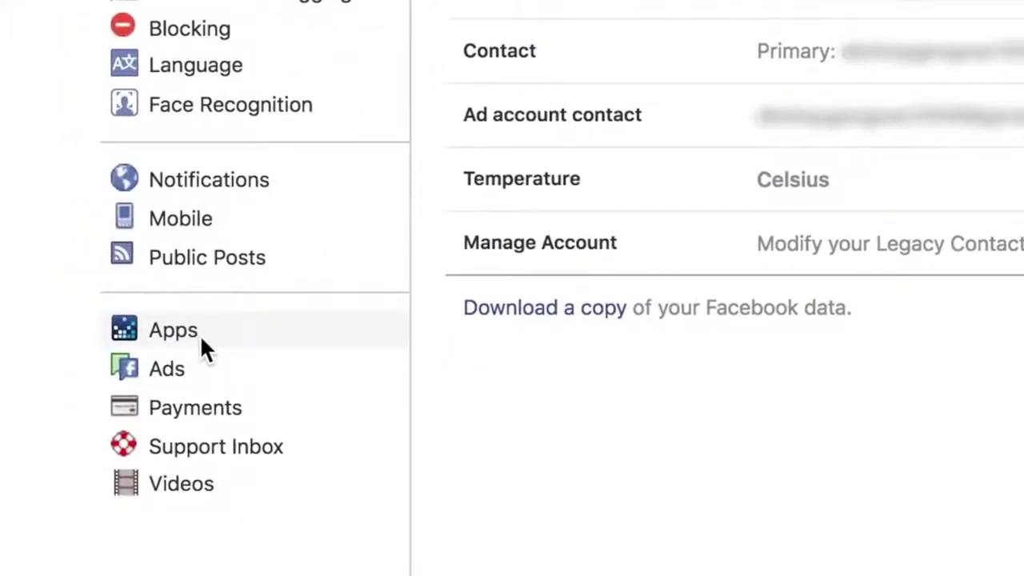
# Step: In the Apps settings list, remove Clash of Clans and confirm the removal
pyautogui.click(200, 334)
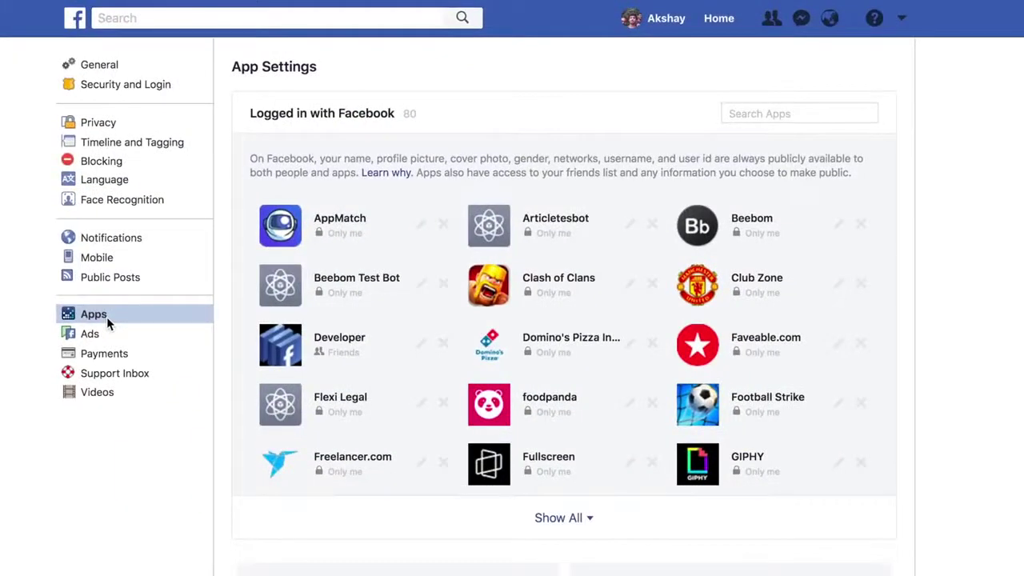
pyautogui.click(652, 287)
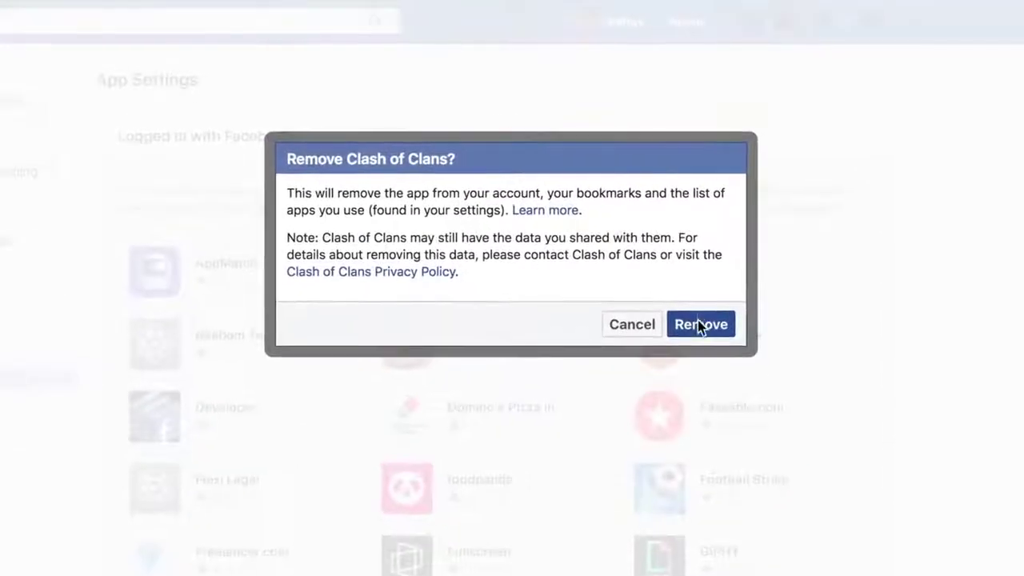
pyautogui.click(699, 325)
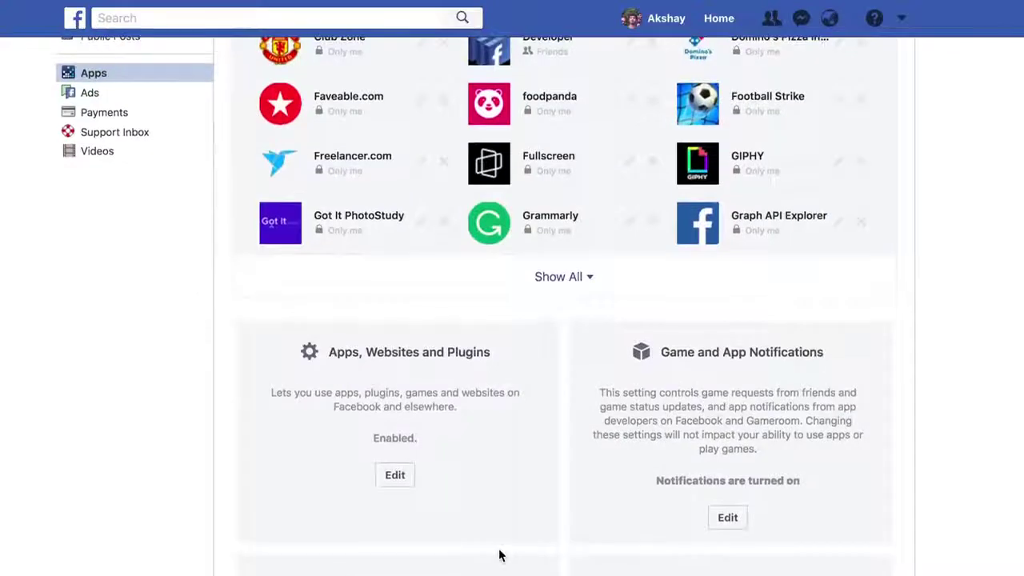
# Step: On the App Settings page, open Edit under Apps Others Use
pyautogui.scroll(-3, 498, 552)
pyautogui.scroll(-2, 498, 553)
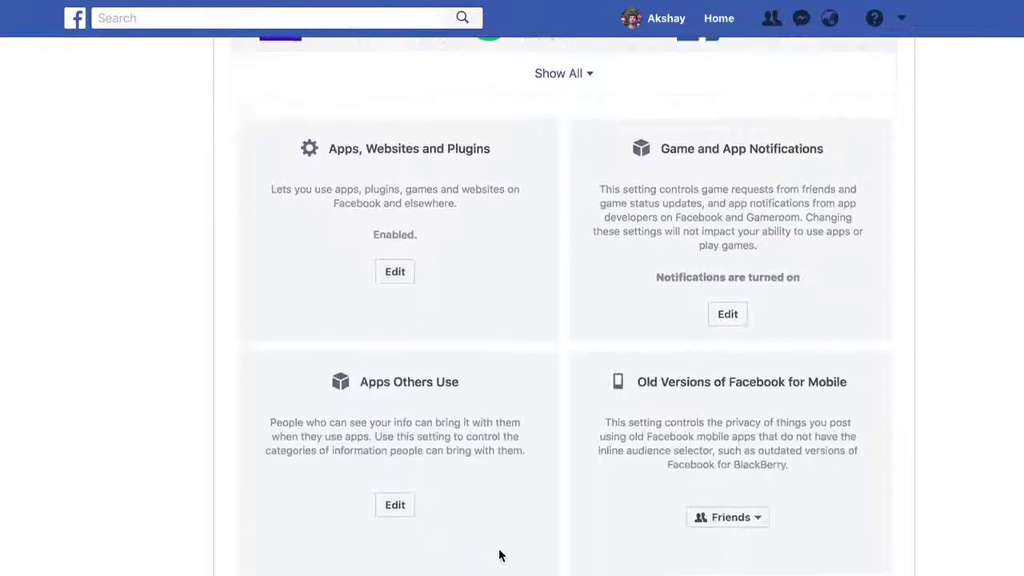
pyautogui.click(408, 461)
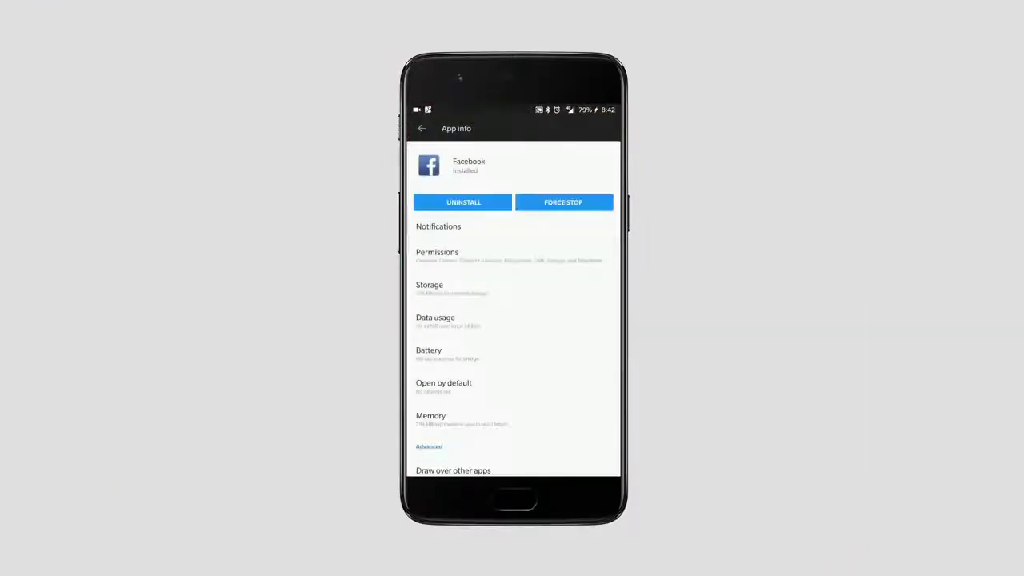
# Step: In Facebook's App info permissions, switch off Microphone, SMS and Telephone
pyautogui.click(437, 254)
pyautogui.click(708, 561)
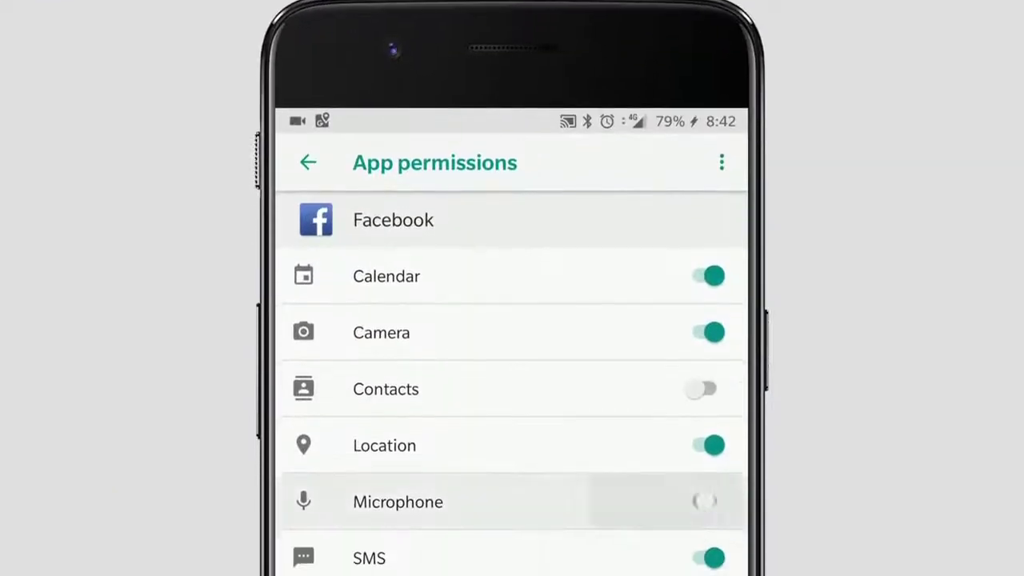
pyautogui.click(708, 509)
pyautogui.click(708, 494)
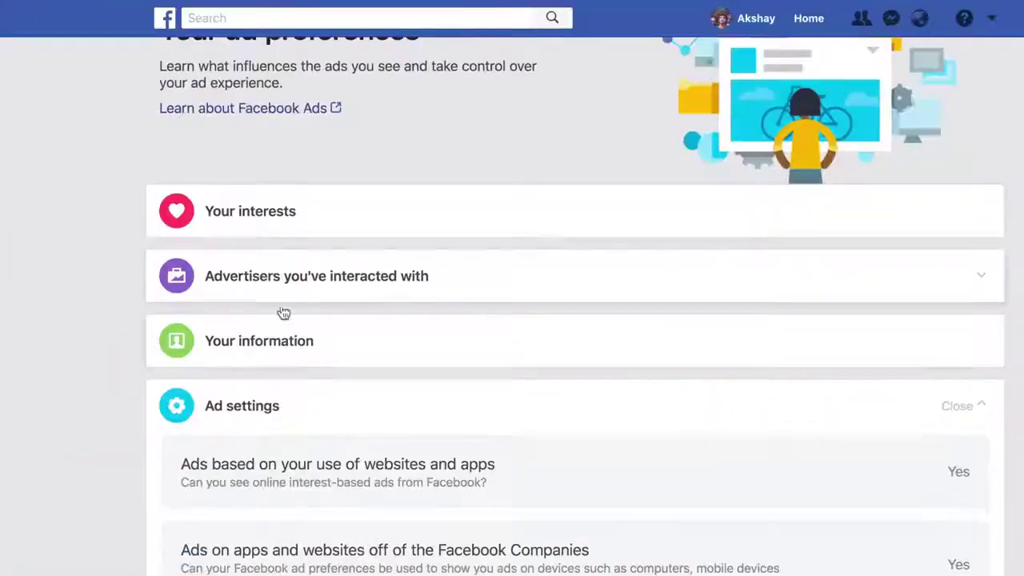
pyautogui.click(281, 339)
pyautogui.scroll(-3, 101, 429)
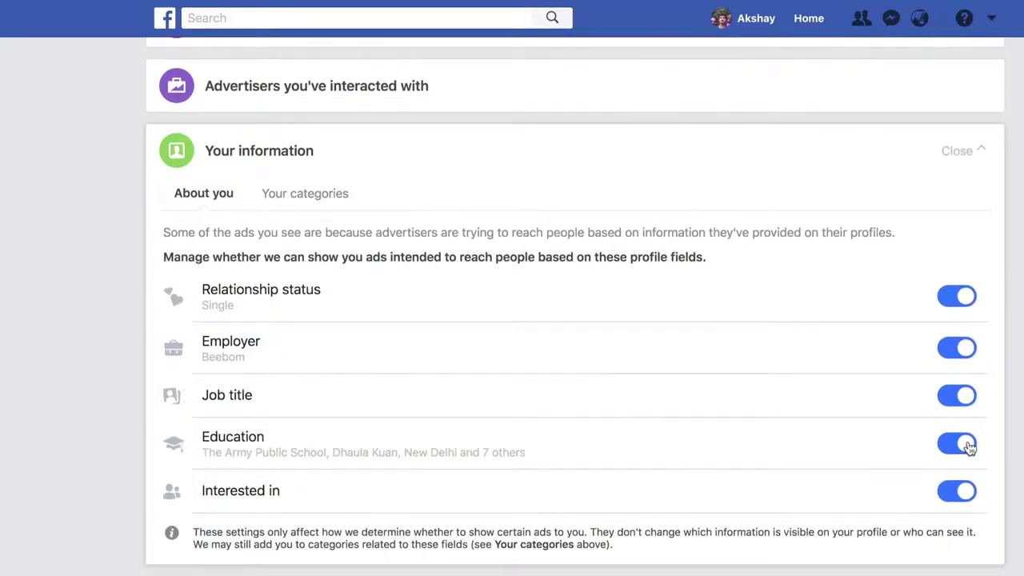
pyautogui.click(328, 194)
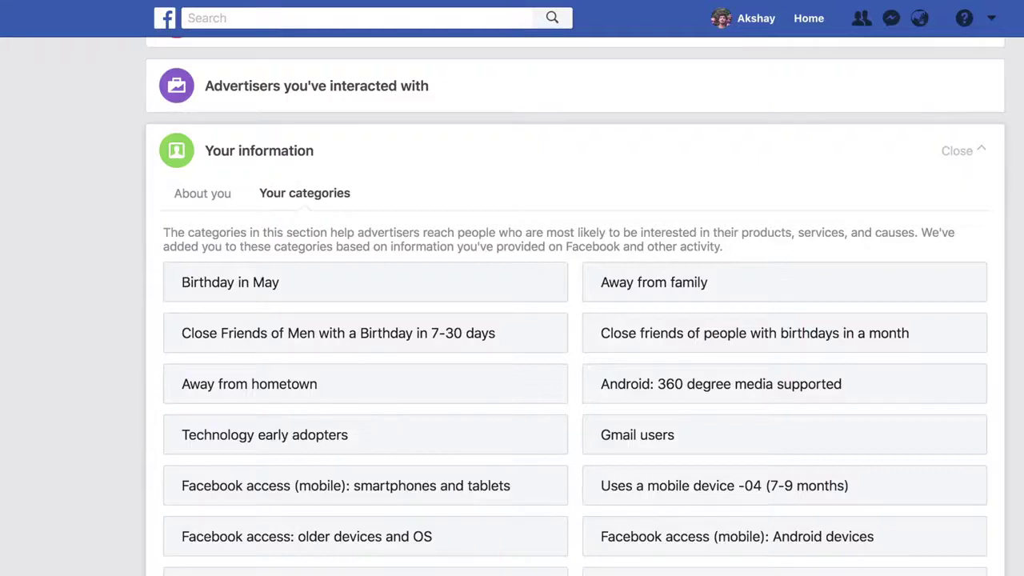
pyautogui.scroll(-2, 548, 234)
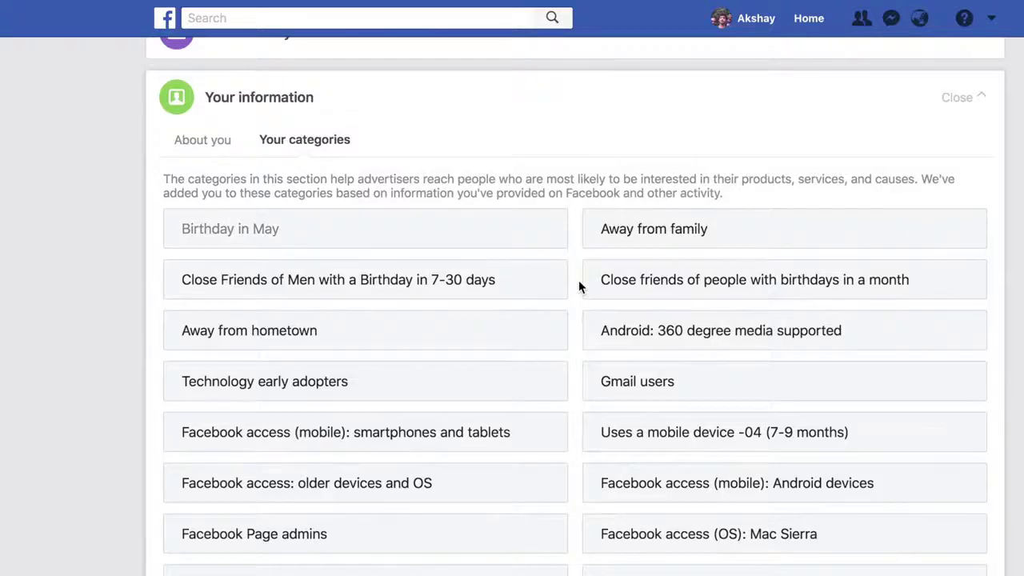
pyautogui.scroll(-2, 580, 286)
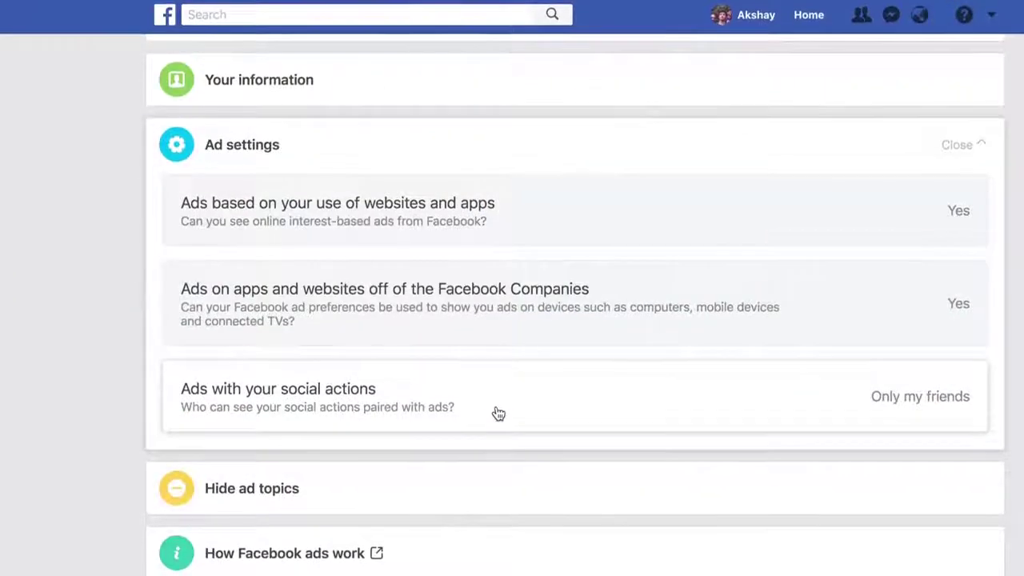
# Step: Set Ads with your social actions to No One
pyautogui.click(497, 412)
pyautogui.scroll(-5, 498, 407)
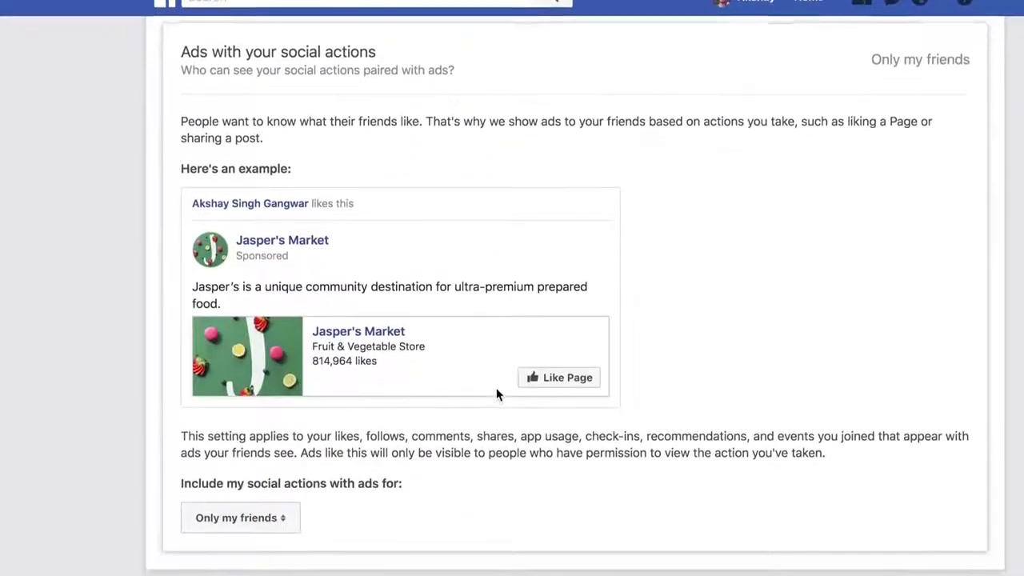
pyautogui.click(294, 518)
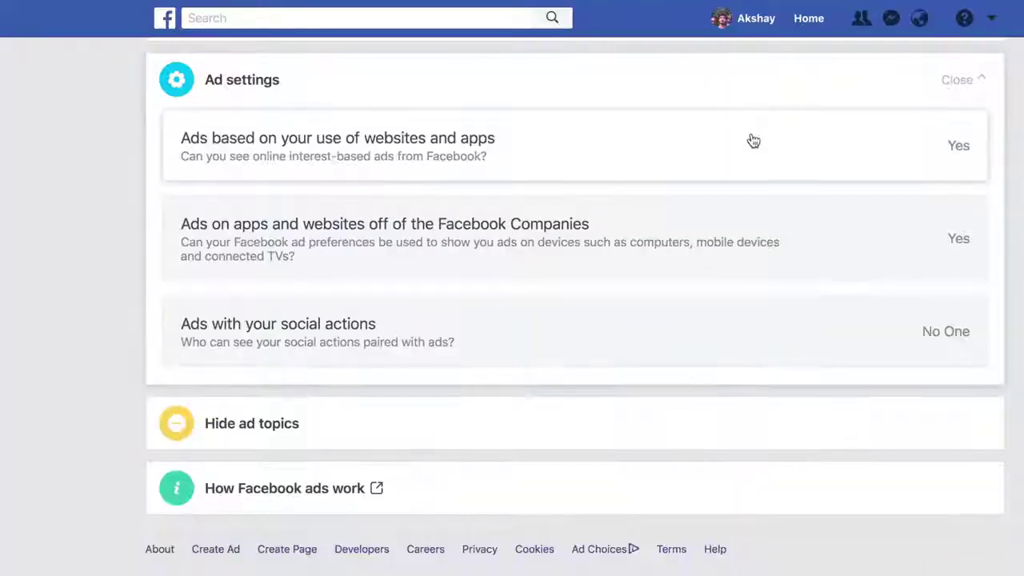
# Step: Turn online interest-based ads Off
pyautogui.click(751, 140)
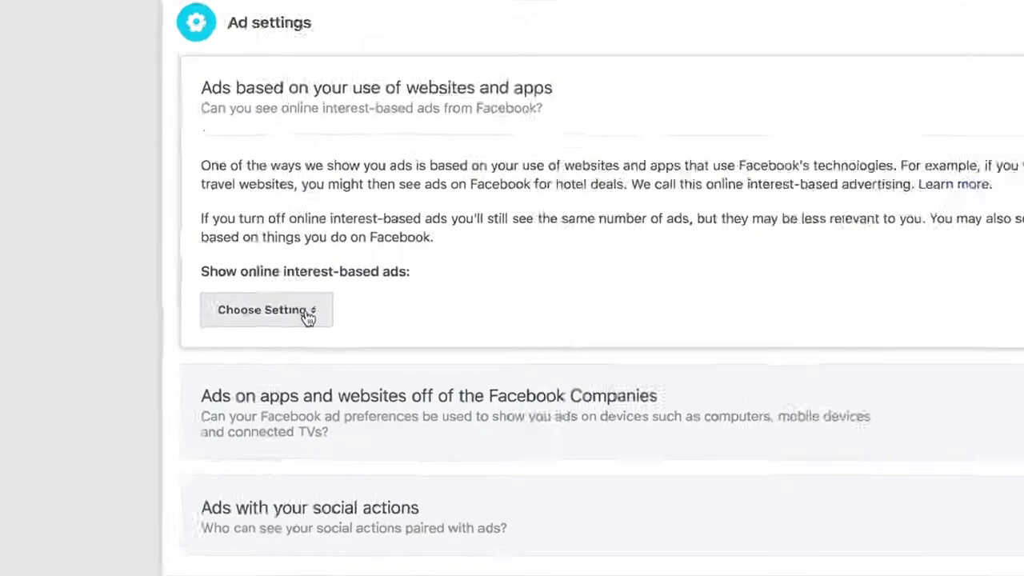
pyautogui.click(279, 340)
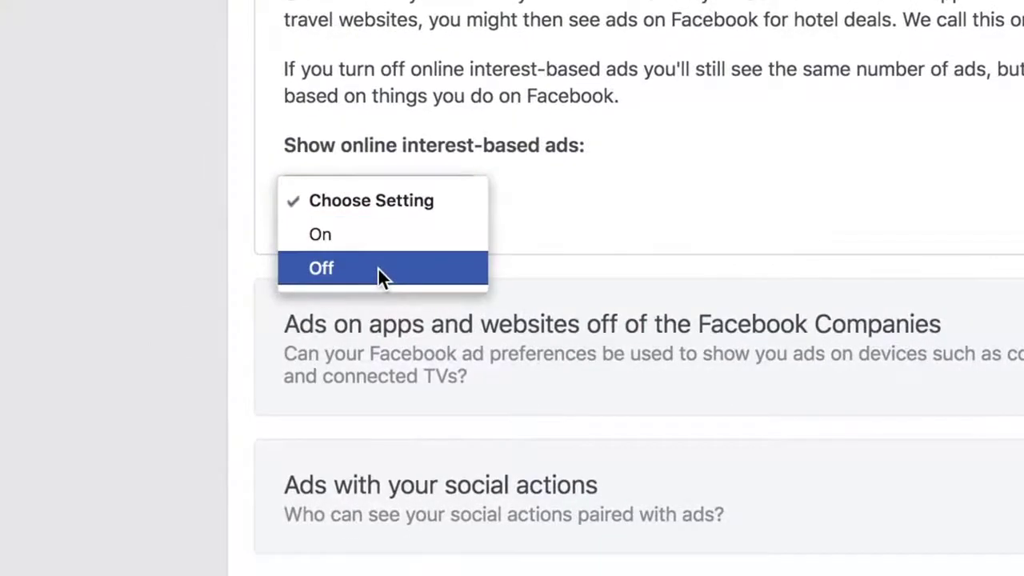
pyautogui.click(378, 267)
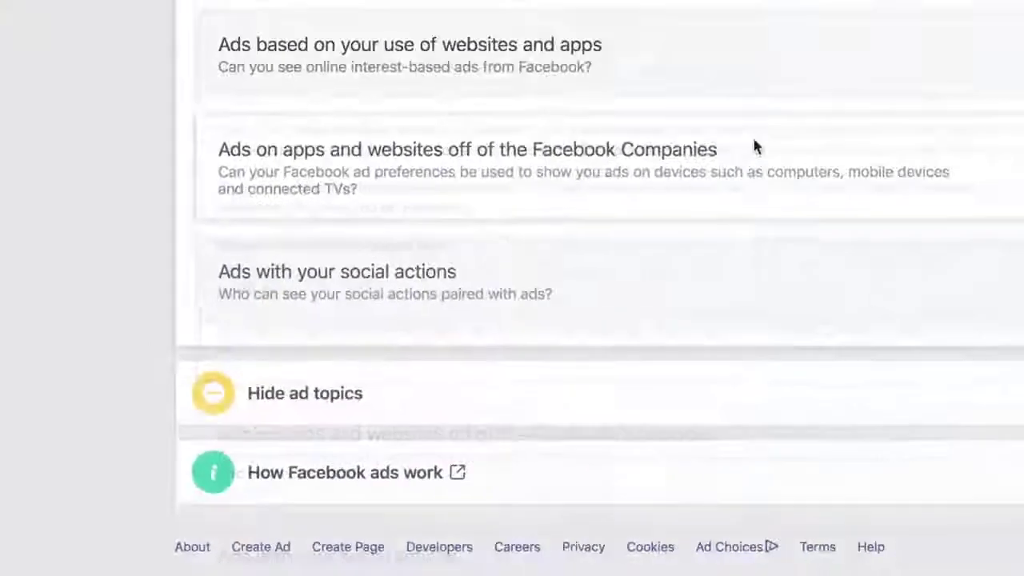
# Step: Set the off-Facebook ad preferences option to No
pyautogui.click(756, 147)
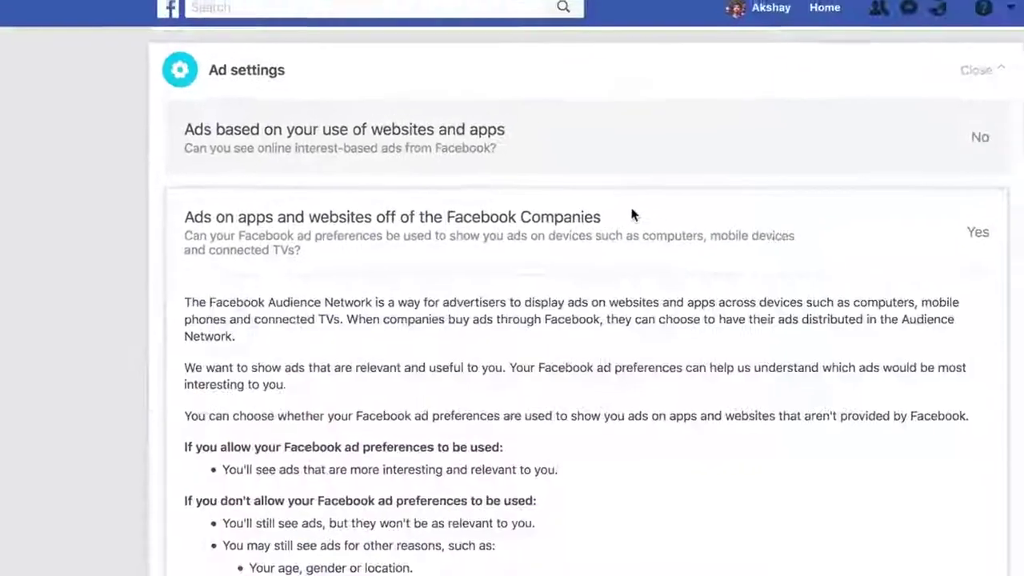
pyautogui.scroll(-4, 531, 352)
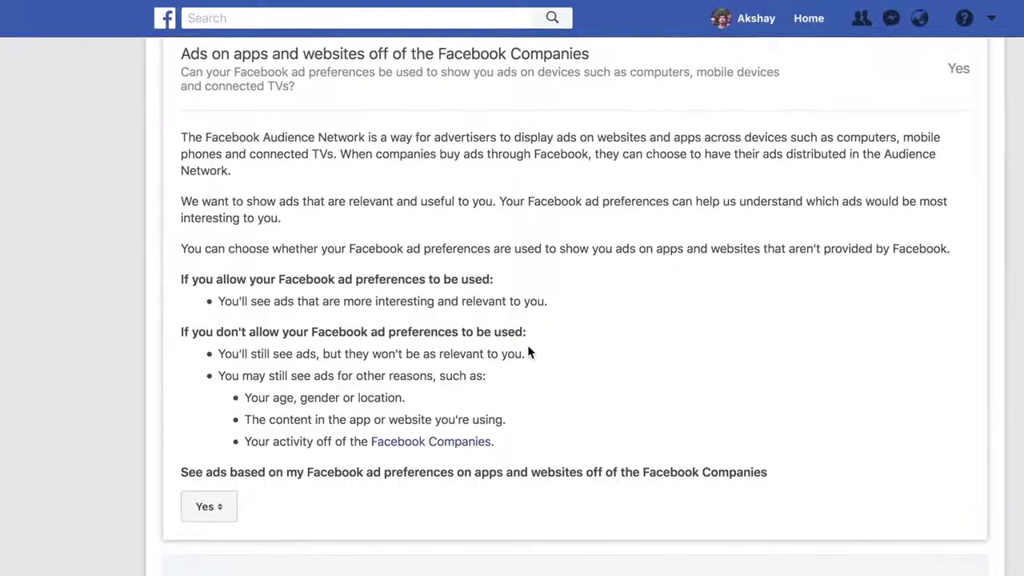
pyautogui.click(212, 506)
pyautogui.click(210, 525)
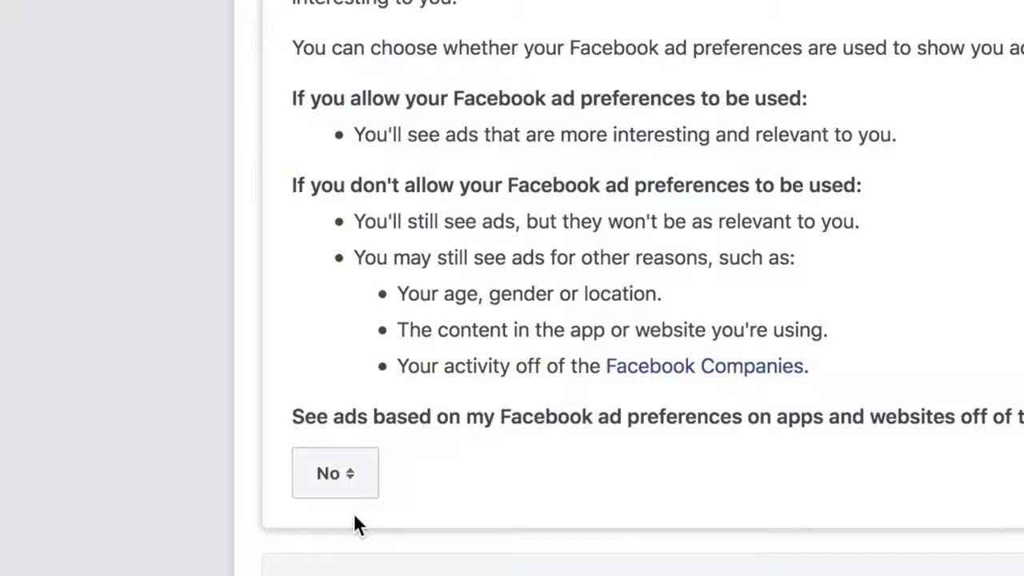
pyautogui.click(699, 76)
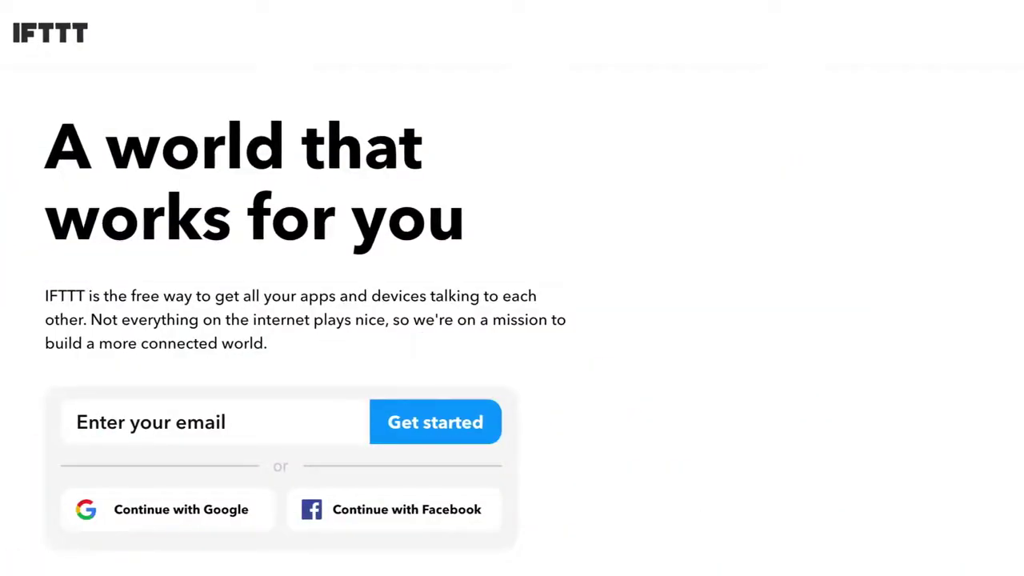
# Step: On the IFTTT home page, choose Continue with Facebook
pyautogui.scroll(-2, 761, 495)
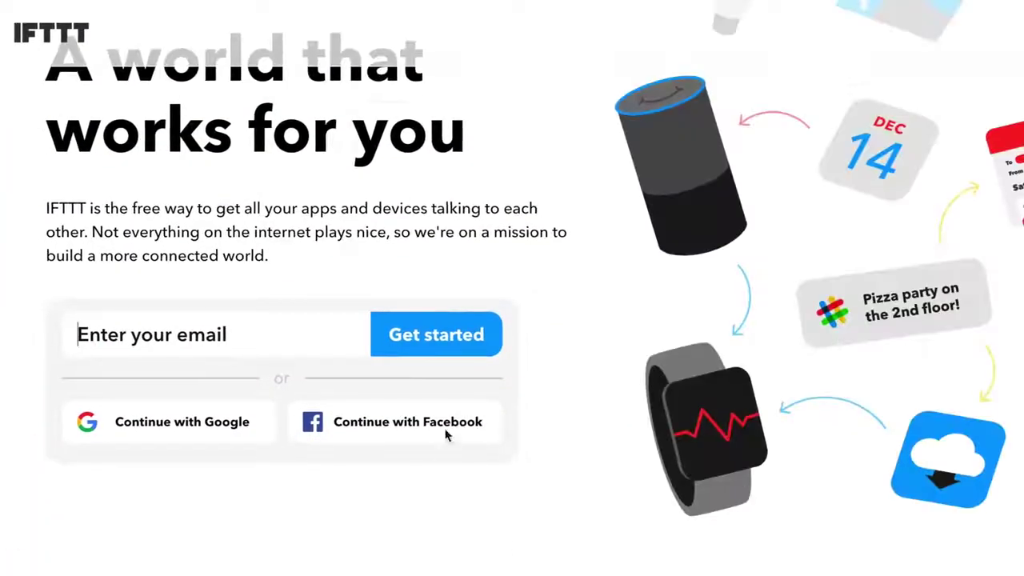
pyautogui.click(446, 434)
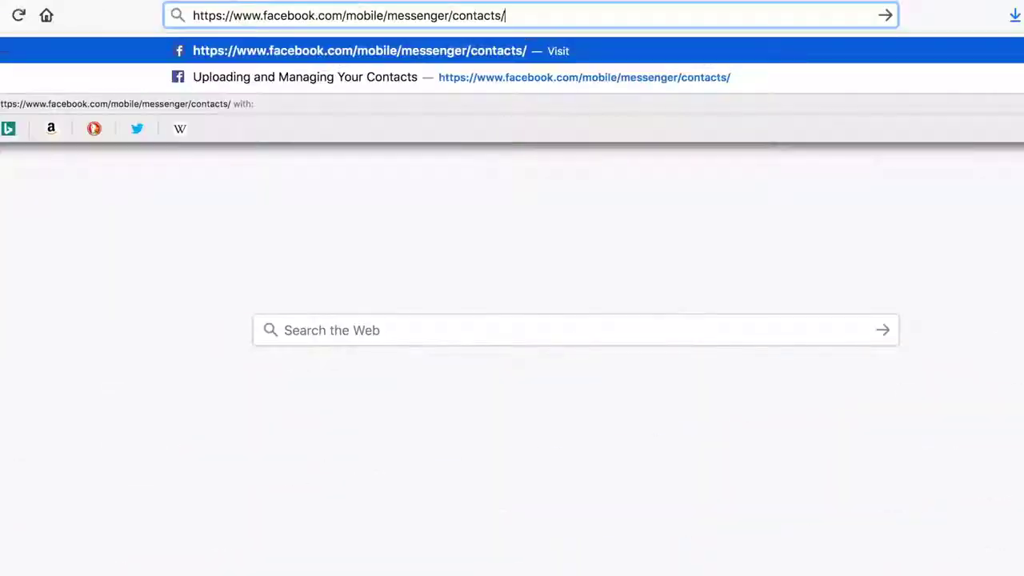
# Step: On facebook.com/mobile/messenger/contacts/, choose Delete All and confirm it in the dialog
pyautogui.press('Return')
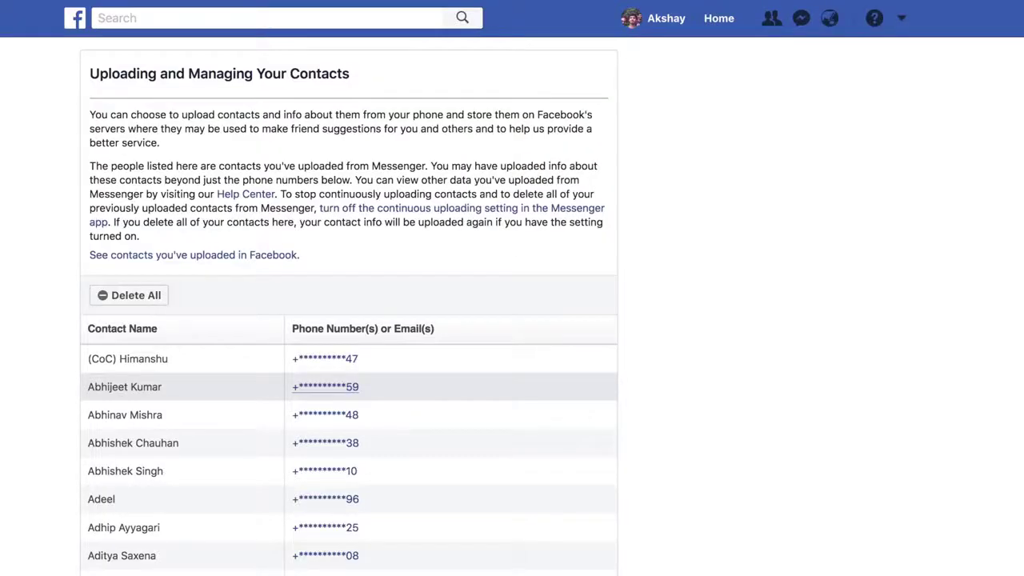
pyautogui.scroll(-7, 348, 320)
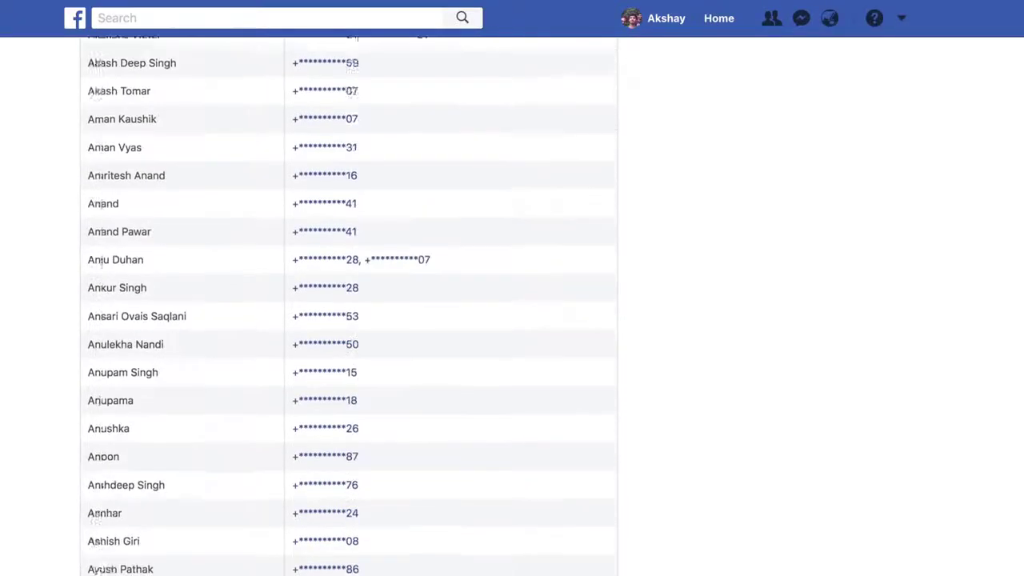
pyautogui.scroll(-6, 348, 320)
pyautogui.scroll(20, 194, 277)
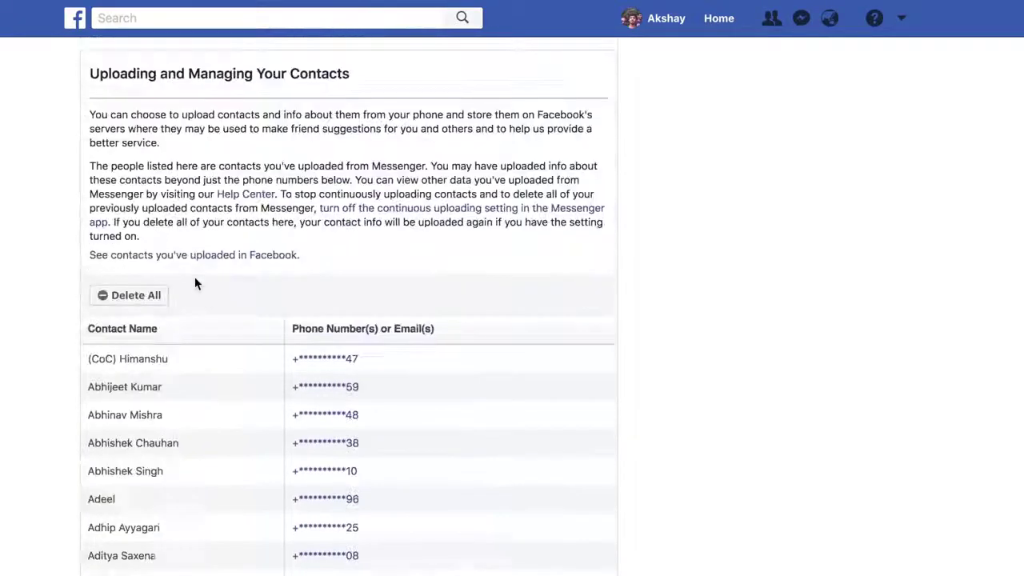
pyautogui.click(132, 295)
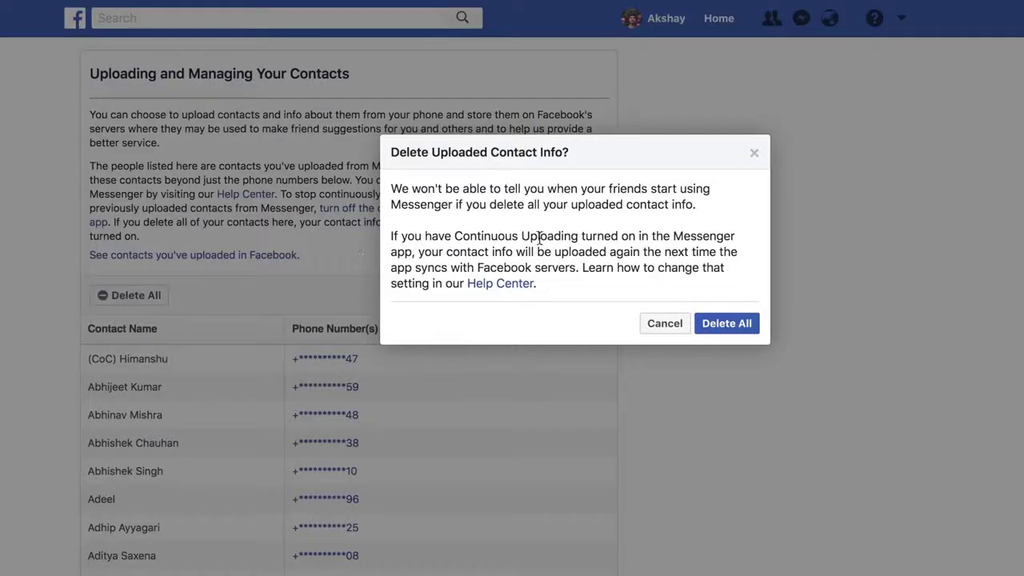
pyautogui.click(726, 323)
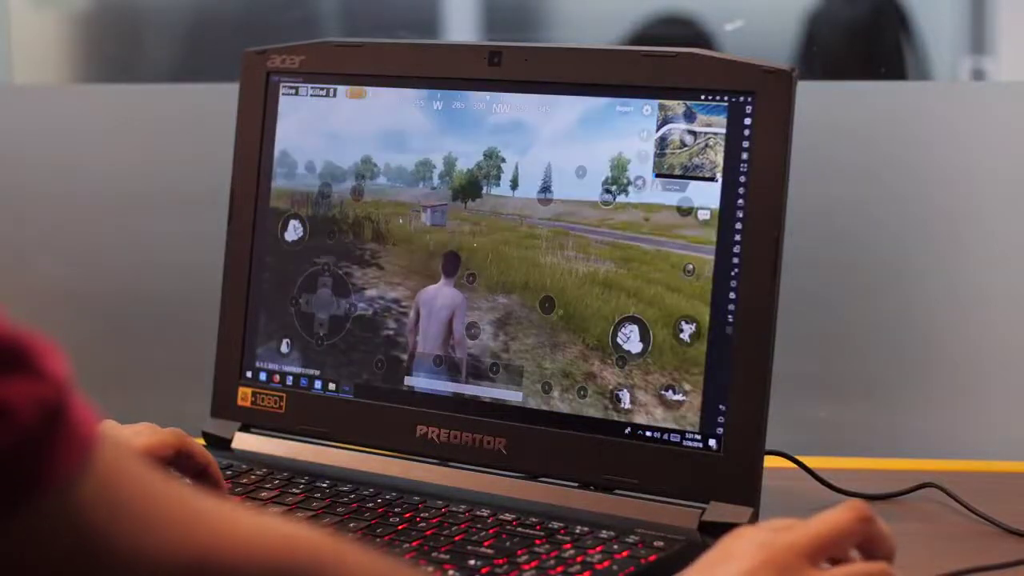
# Step: Run the character forward across the field toward the hut with W
pyautogui.press('w')
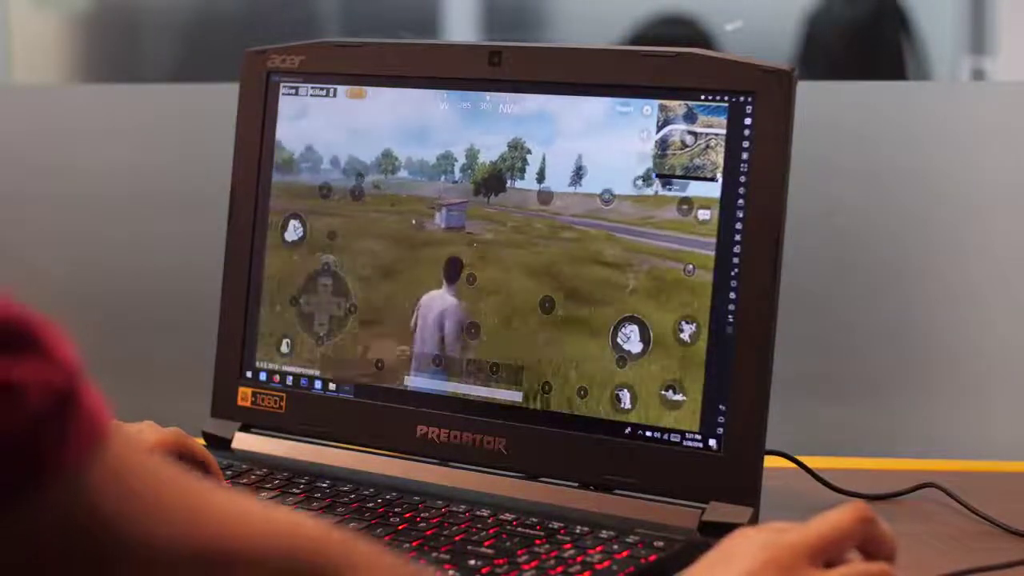